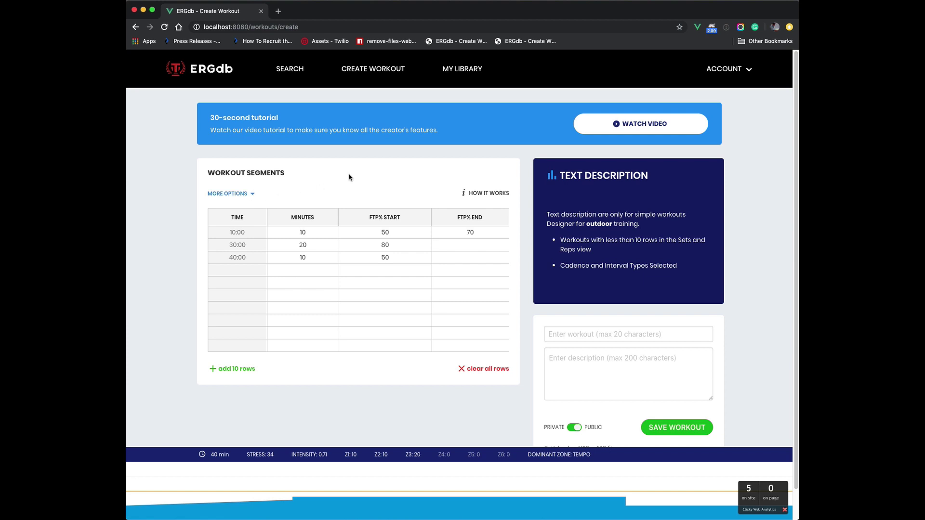
Step: Clear row 1's 70 ramp-end value and add a 20 min at 70% row and a 5 min at 10% row
scroll(359, 184, down, 1)
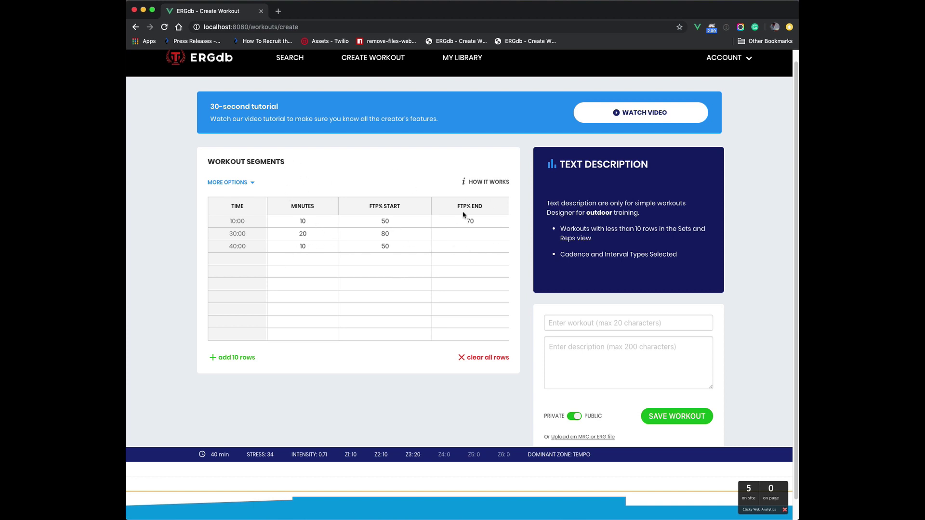
click(471, 224)
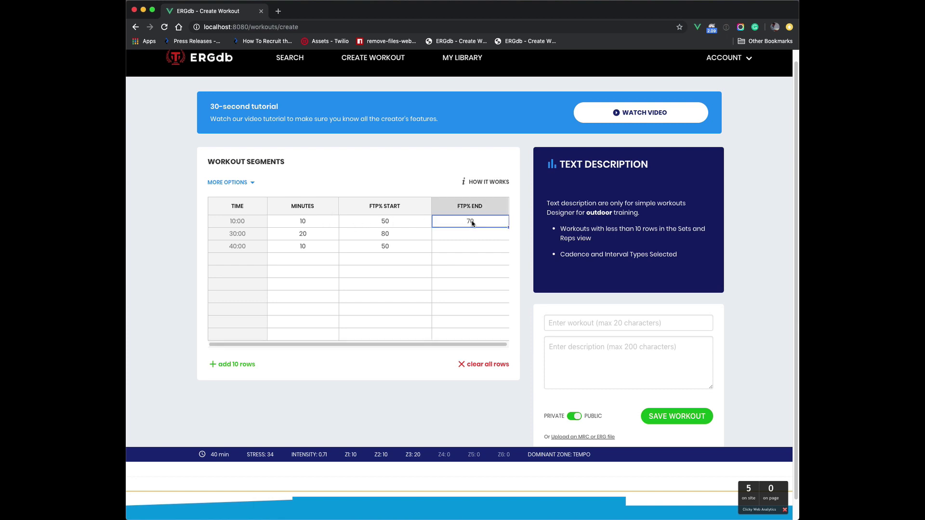
key(Delete)
key(Left)
key(Left)
key(Down)
key(Down)
key(Down)
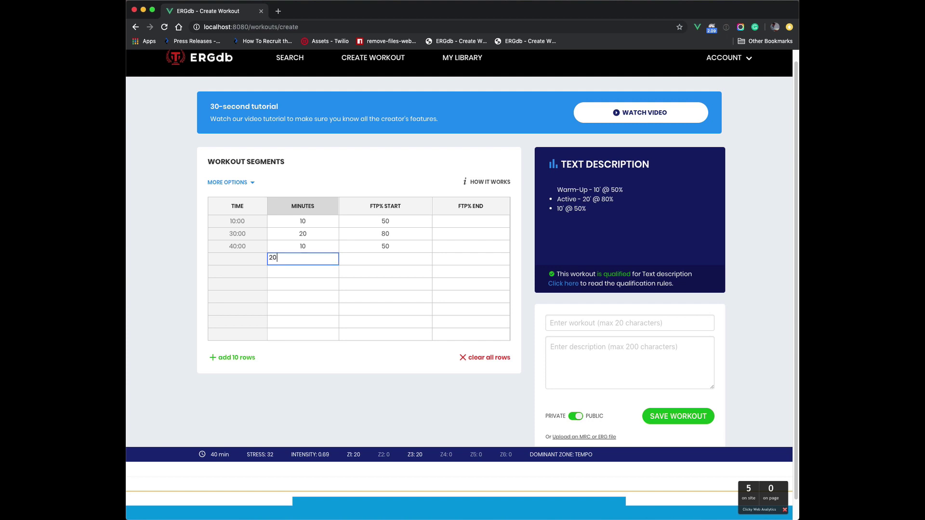
text(20)
key(Tab)
text(70)
key(Return)
key(Left)
text(5)
key(Tab)
key(Return)
key(Left)
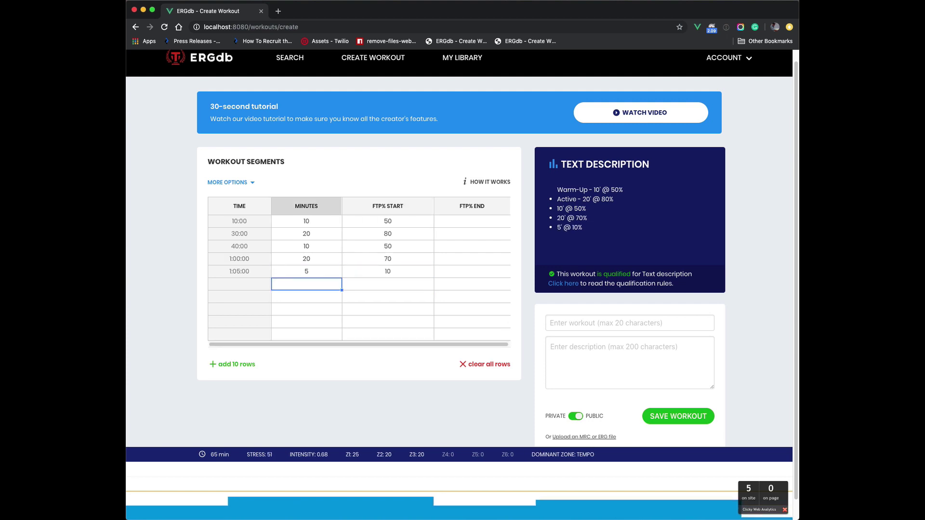
Step: Copy the 10/50, 20/70, 5/10 block in rows 3–5 and paste it twice below
key(Up)
key(Up)
key(Up)
key(shift+Right)
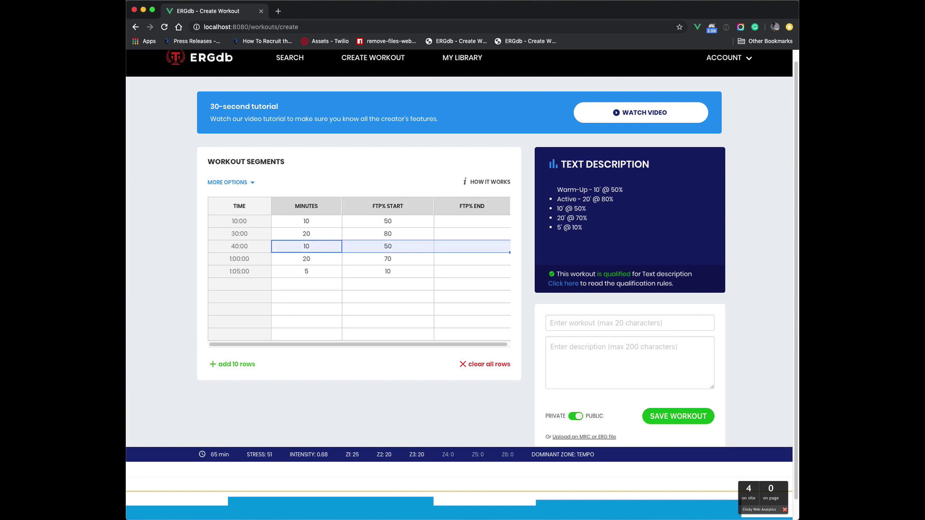
key(shift+Down)
key(shift+Down)
key(ctrl+c)
key(Down)
key(Down)
key(Down)
key(ctrl+v)
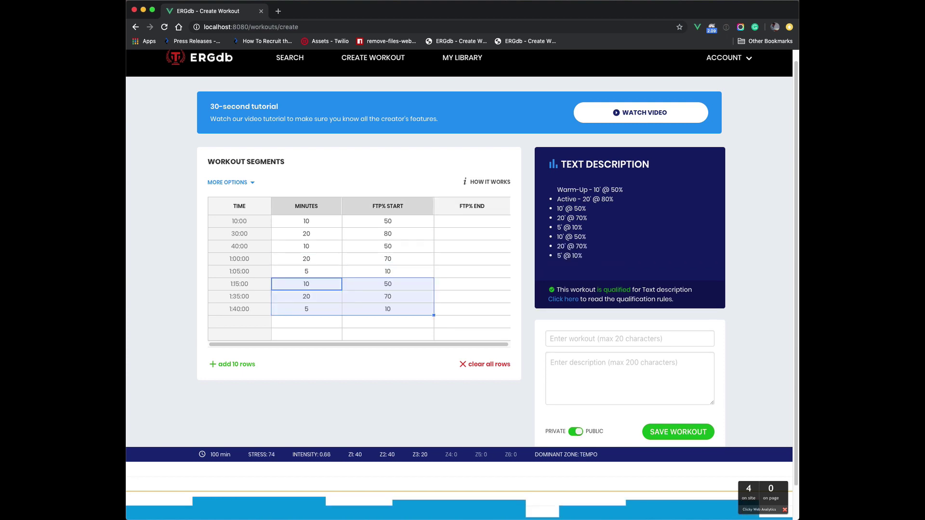
key(Down)
key(Down)
key(Down)
key(ctrl+v)
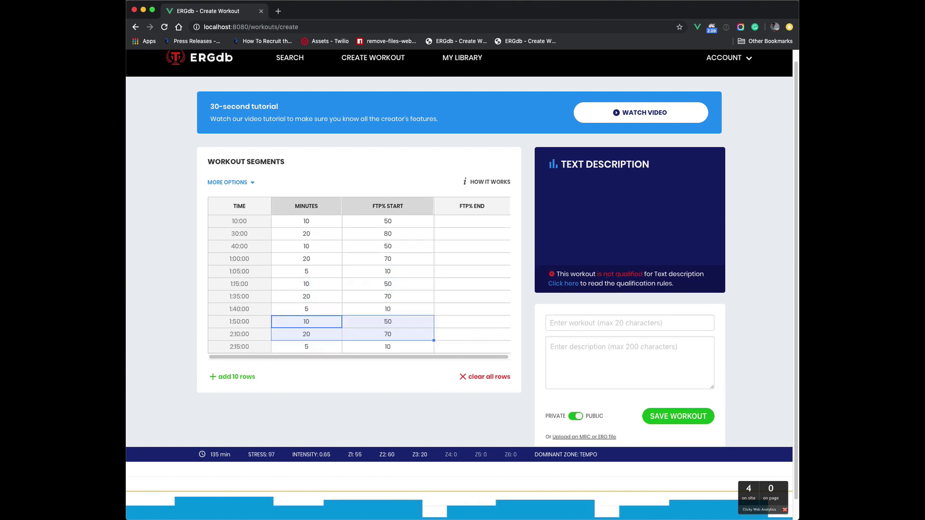
key(Down)
key(Down)
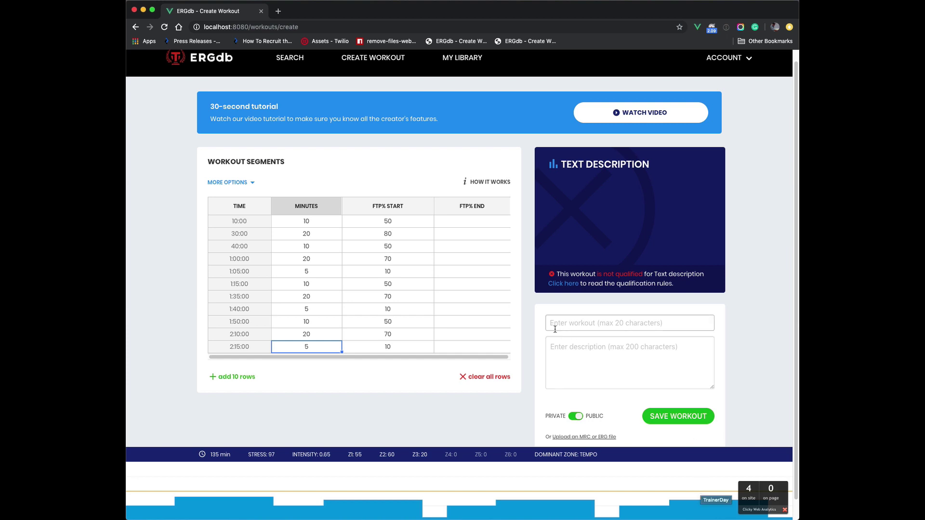
click(493, 223)
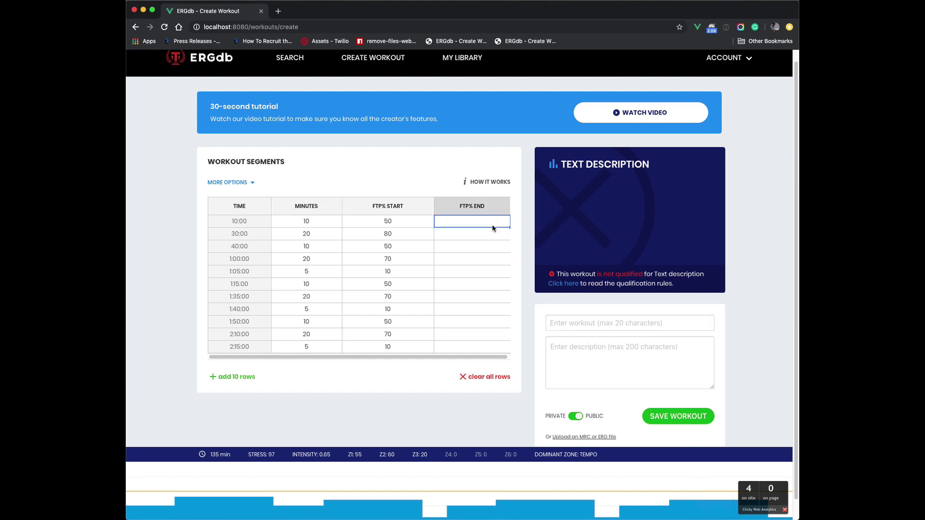
text(70)
key(Return)
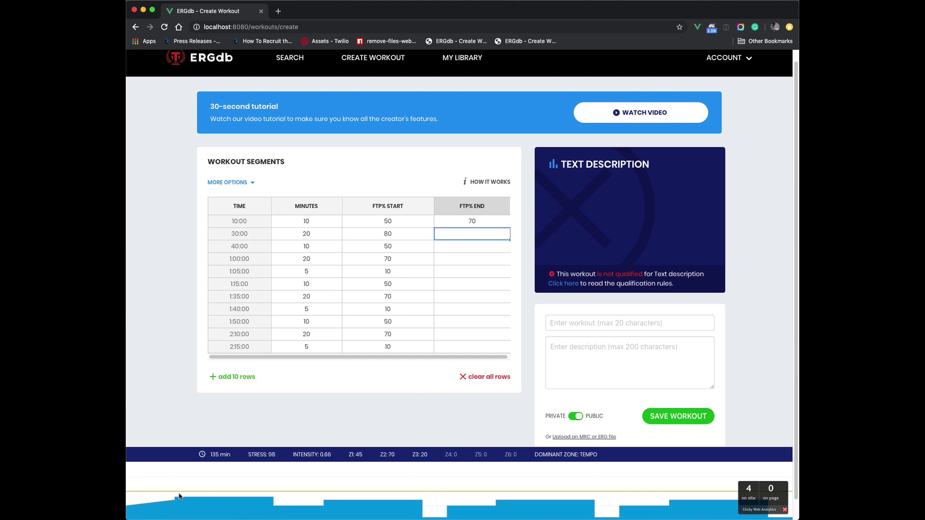
click(477, 223)
text(100)
key(Return)
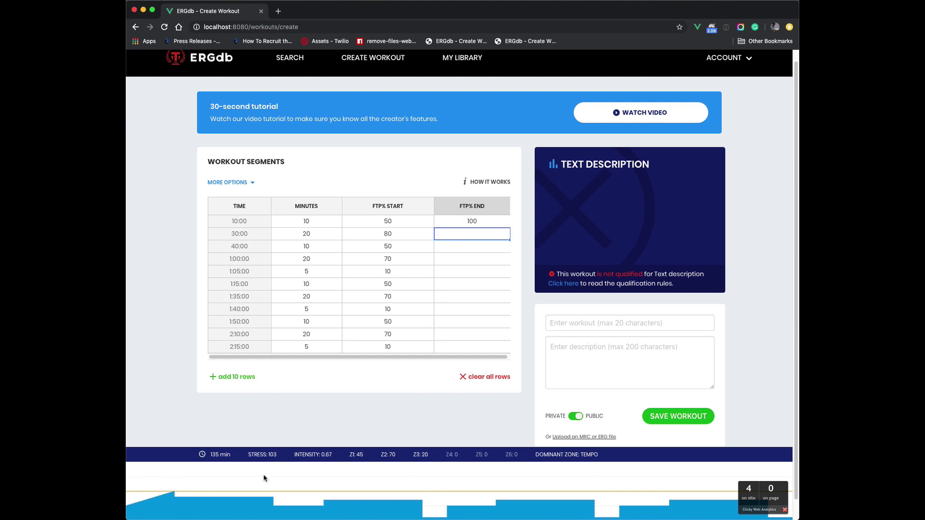
key(Up)
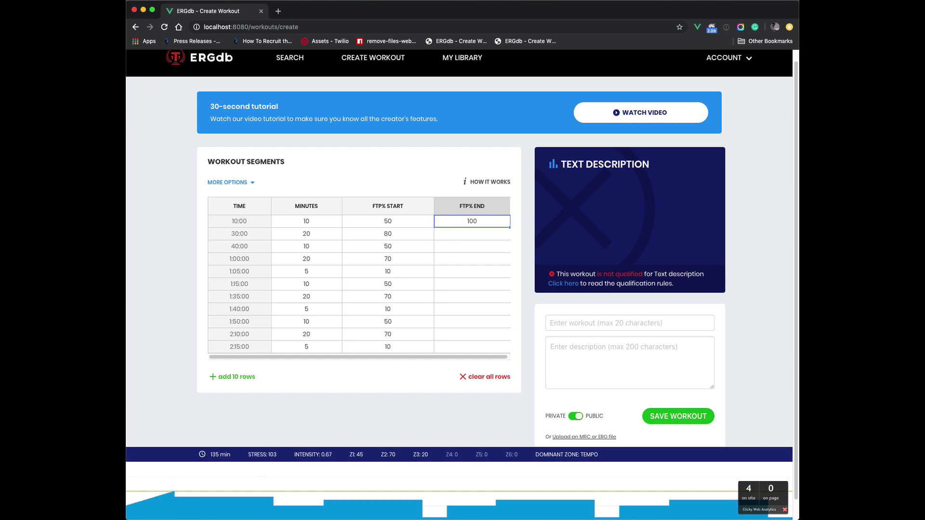
text(50)
click(388, 346)
click(388, 334)
click(481, 221)
key(Delete)
click(427, 235)
scroll(427, 235, down, 1)
scroll(427, 236, up, 2)
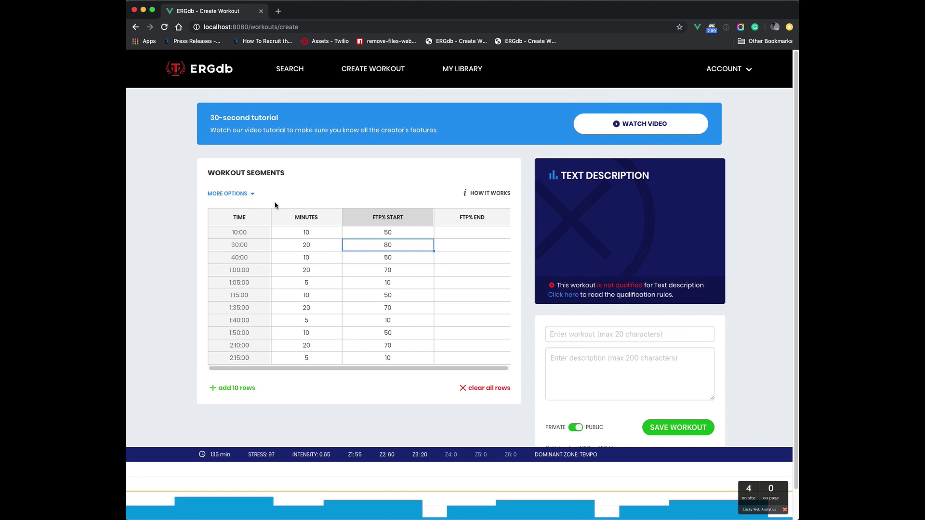
Step: Show the extra format options and delete the repeated rows from 1:05:00 to 2:15:00
click(250, 195)
click(383, 309)
scroll(376, 304, down, 1)
drag(301, 293, 412, 366)
key(Delete)
click(487, 303)
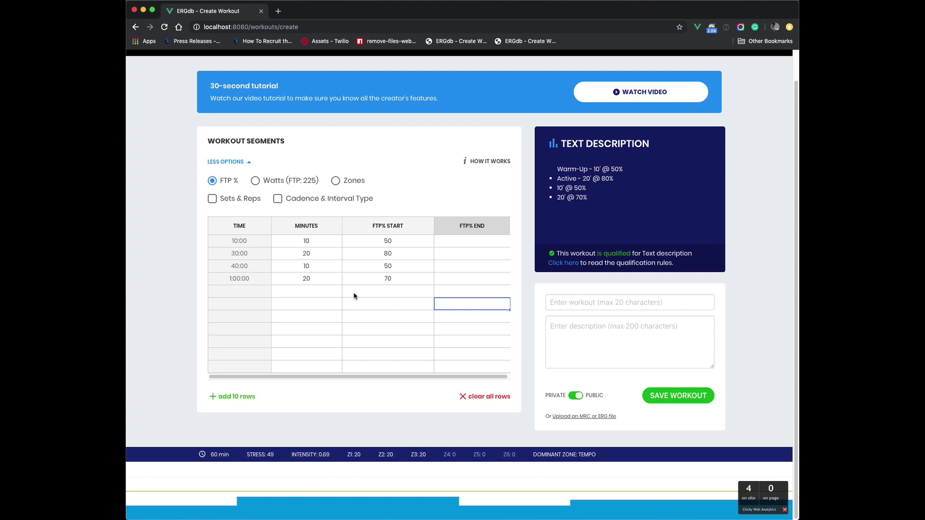
click(388, 293)
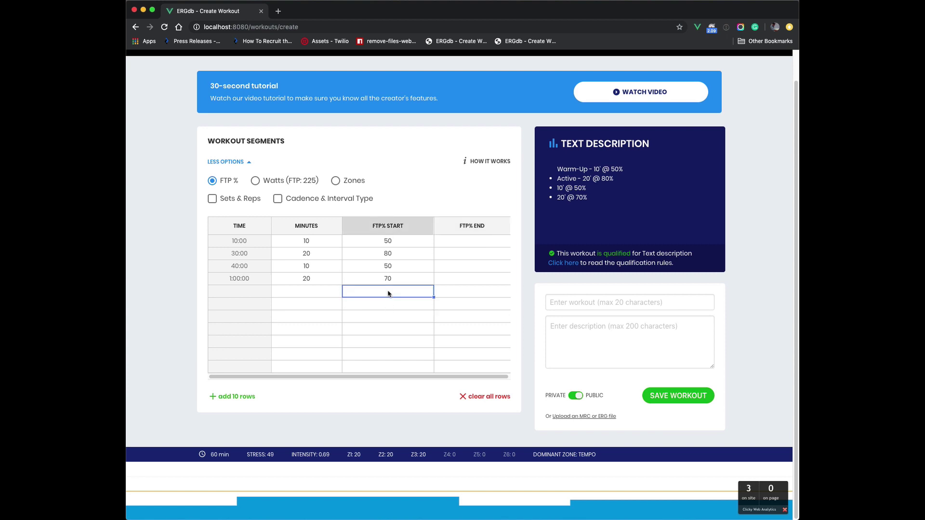
click(405, 267)
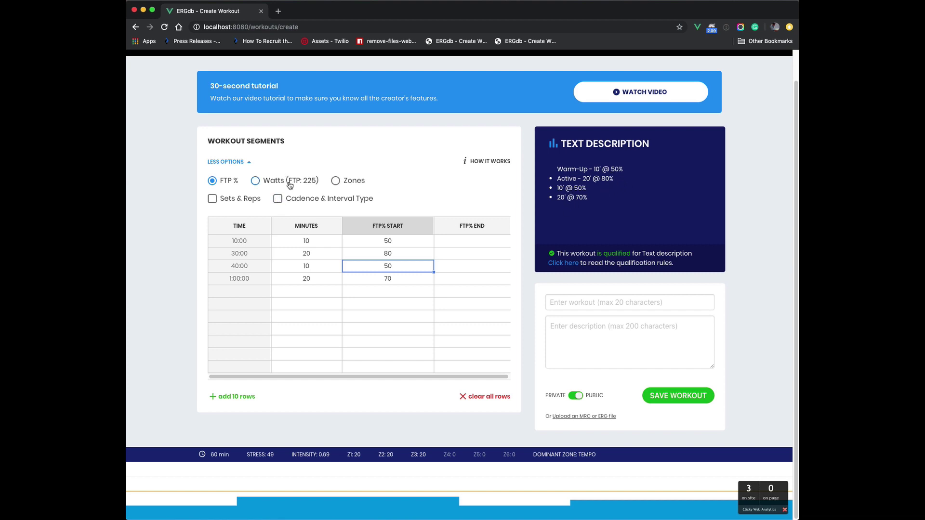
Step: Turn on the Cadence & Interval Type columns in the segment table
click(278, 199)
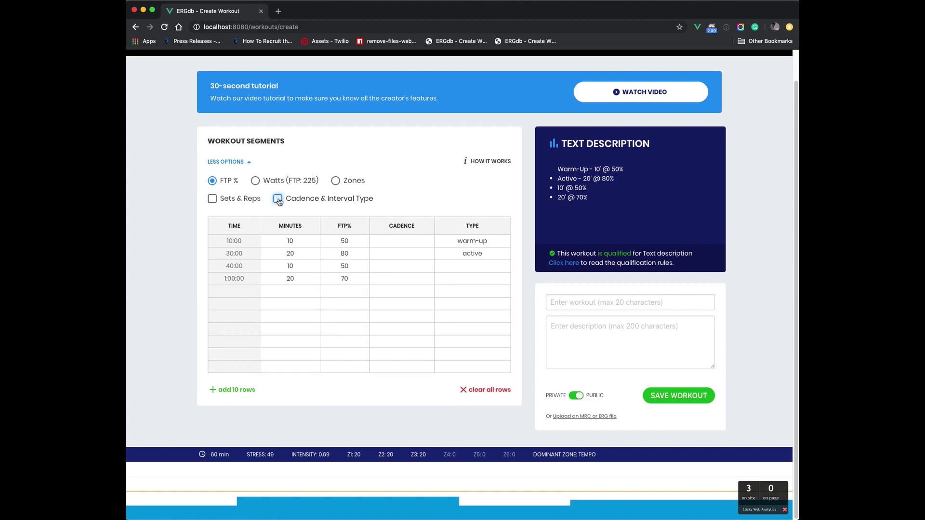
click(470, 243)
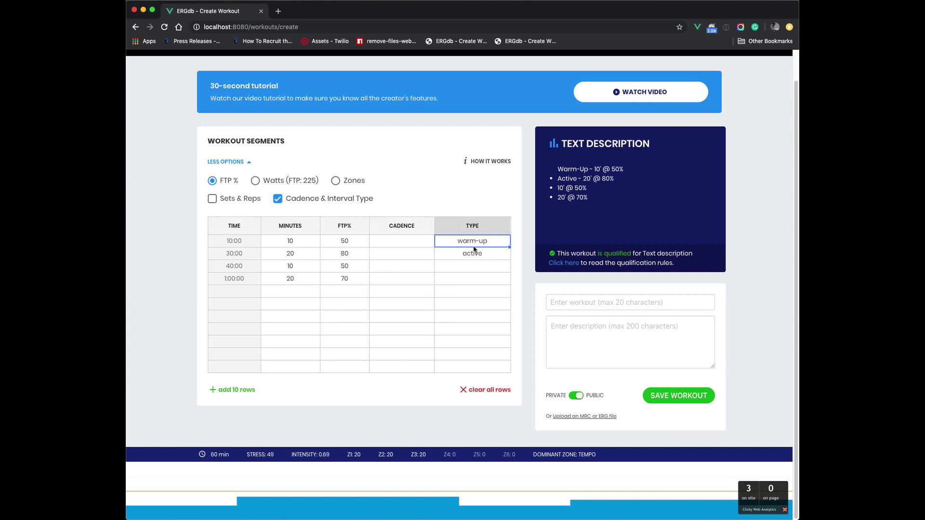
click(474, 255)
drag(557, 168, 591, 168)
Step: Delete the warm-up and active interval types from the Type cells
click(487, 245)
key(Delete)
click(485, 255)
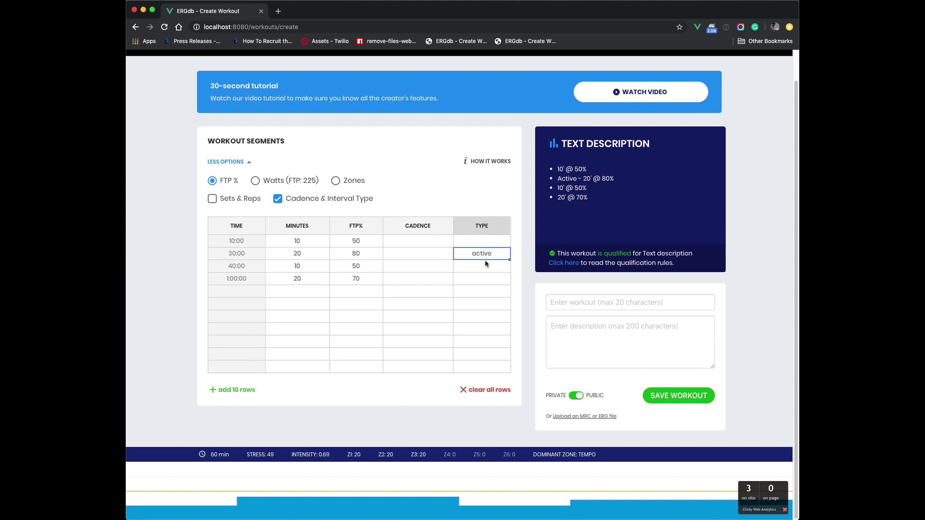
key(Delete)
click(489, 266)
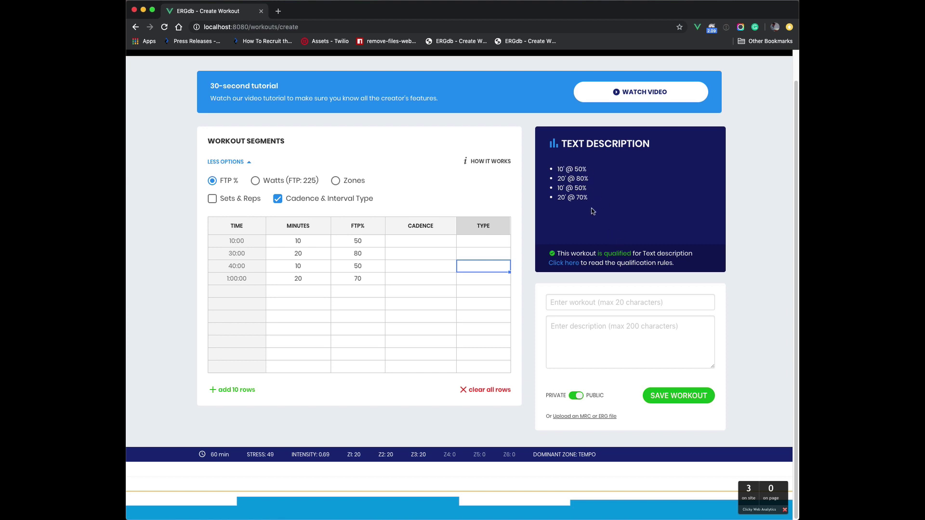
click(426, 269)
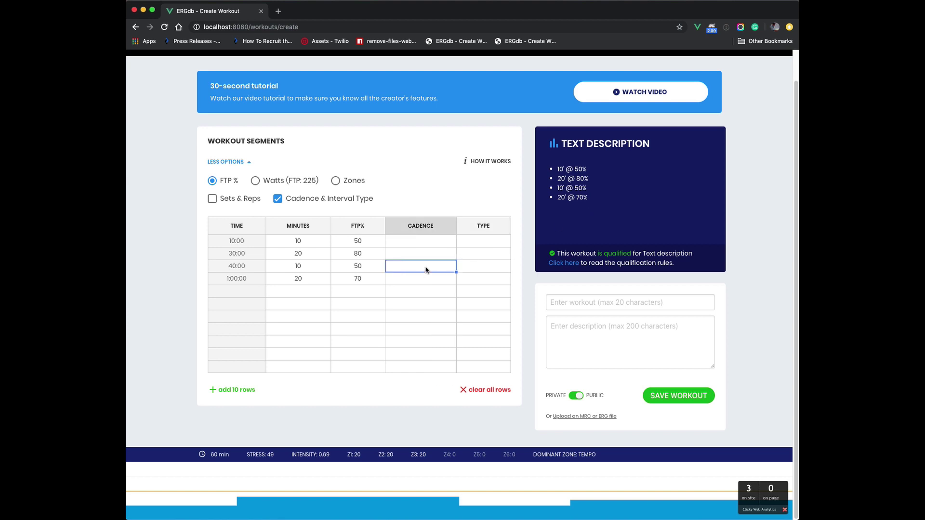
Step: Enable the sets and reps columns and set row 2 to 5 minutes at 65% FTP
click(212, 200)
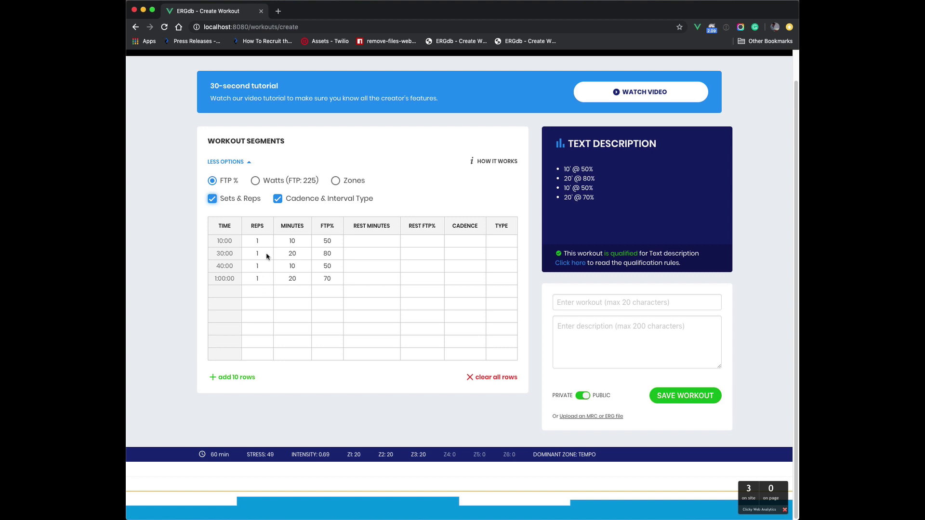
click(296, 253)
key(Left)
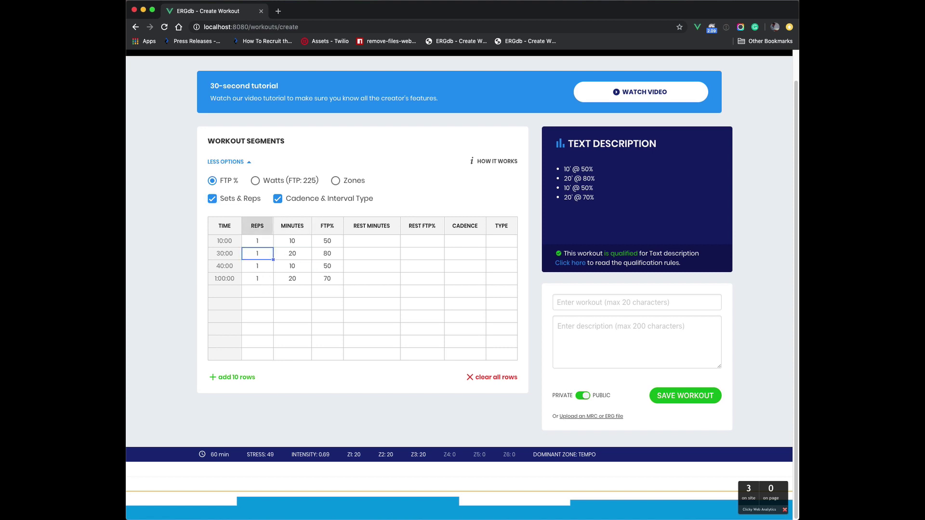
click(292, 253)
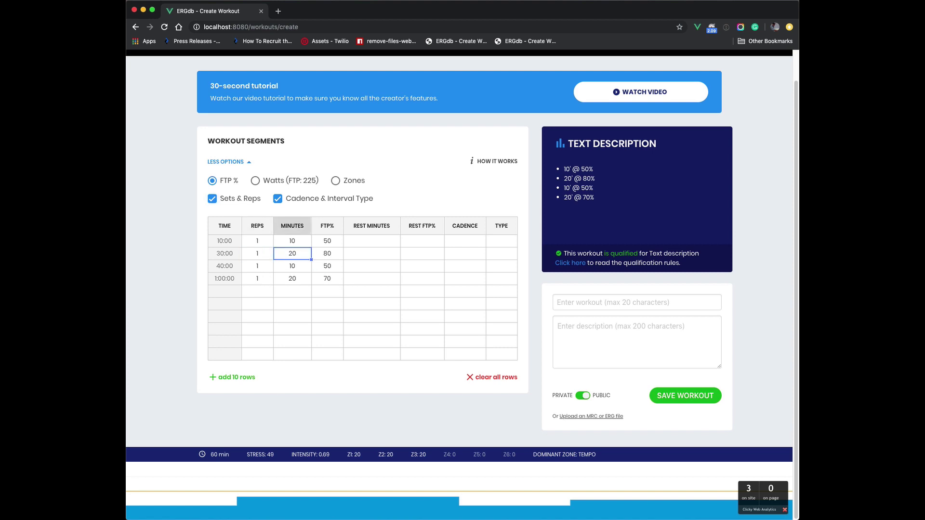
text(5)
key(Tab)
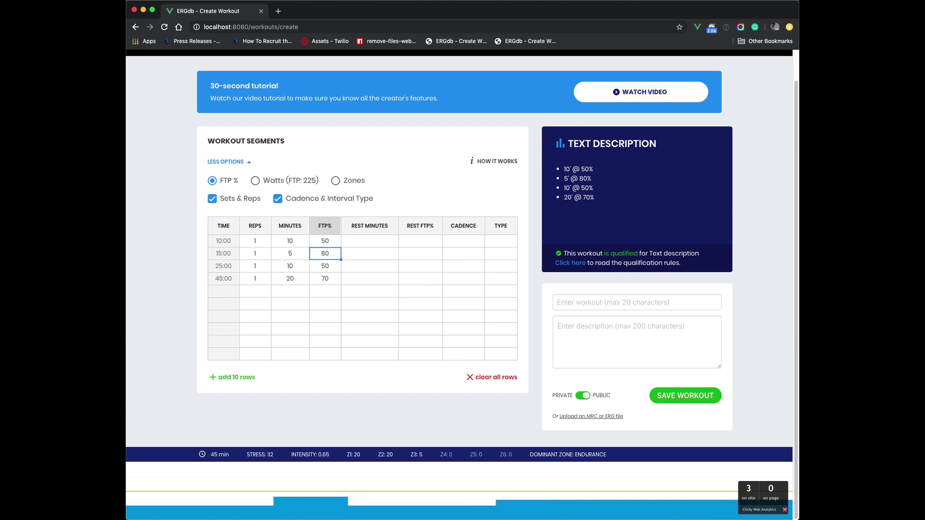
text(65)
click(290, 266)
Step: Make row 3 a 5 × 5-minute set at 90% FTP with 2-minute rests at 50%
click(255, 266)
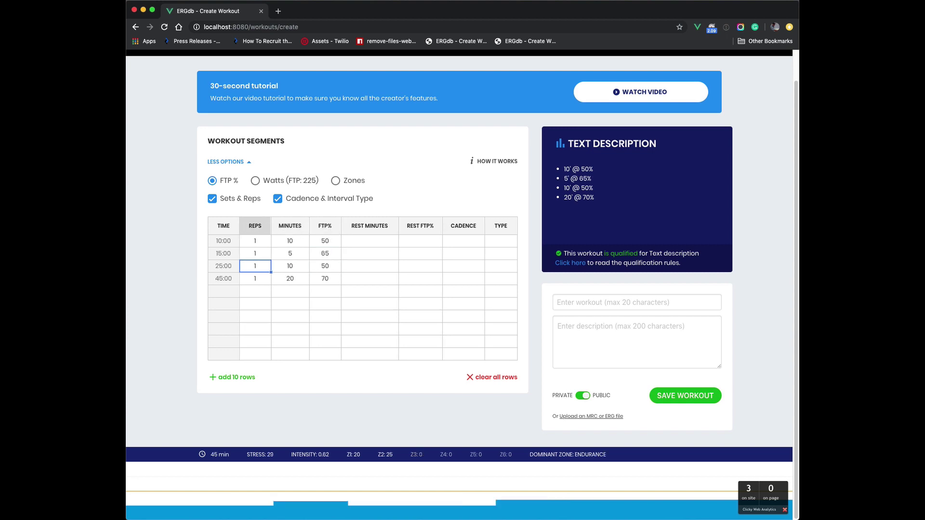
key(Tab)
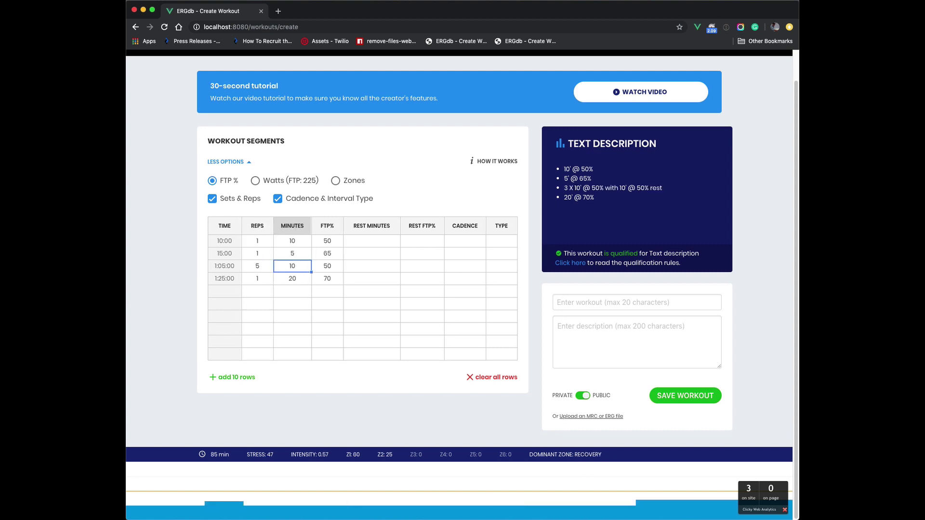
text(5)
key(Tab)
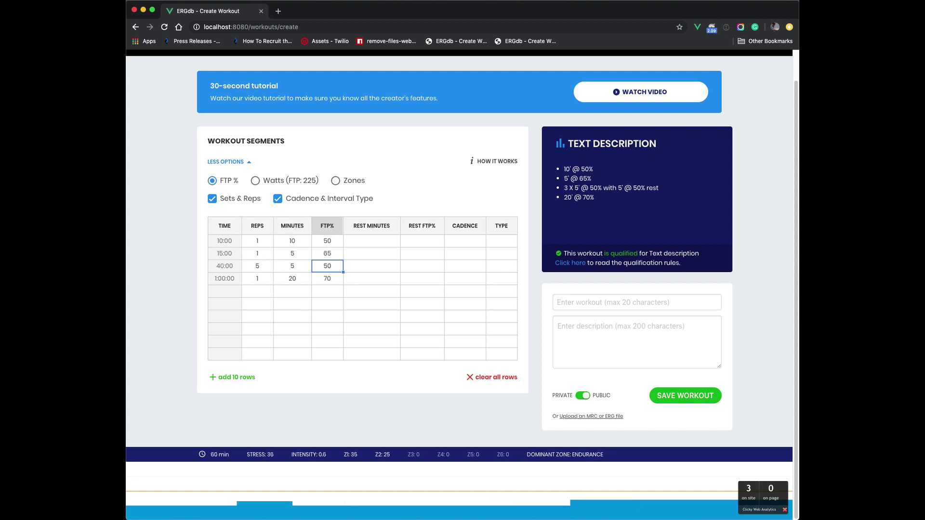
text(90)
key(Tab)
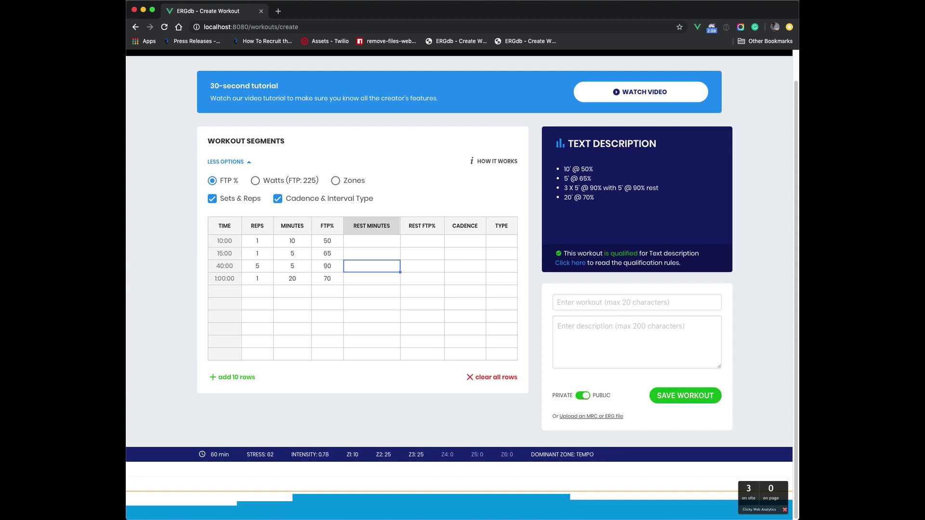
key(Tab)
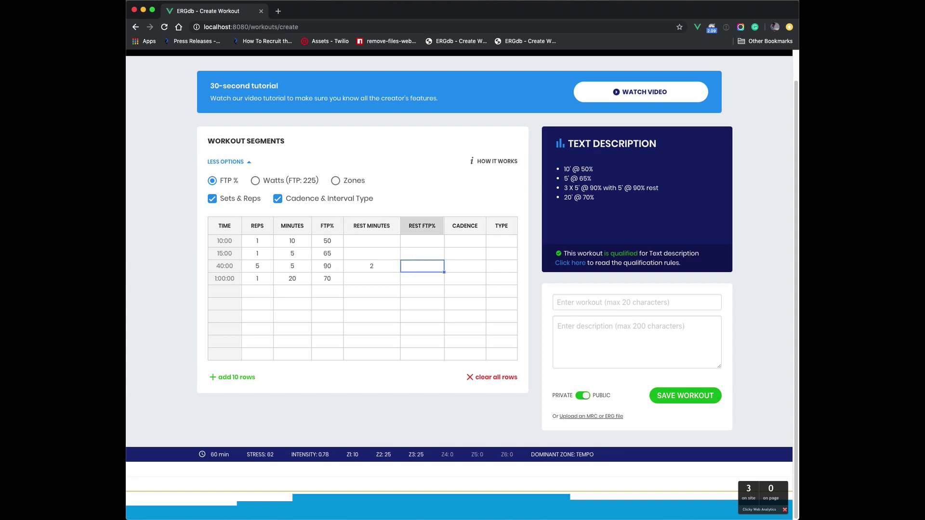
key(Tab)
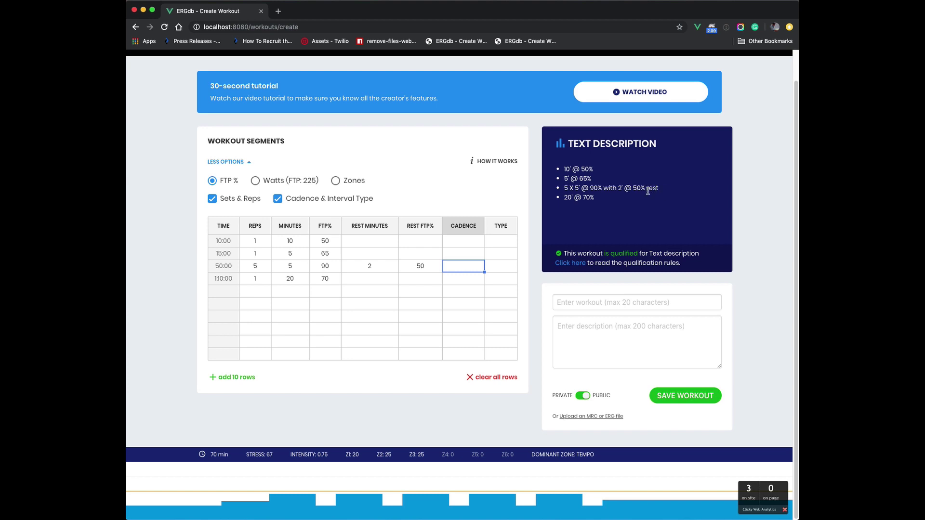
click(497, 282)
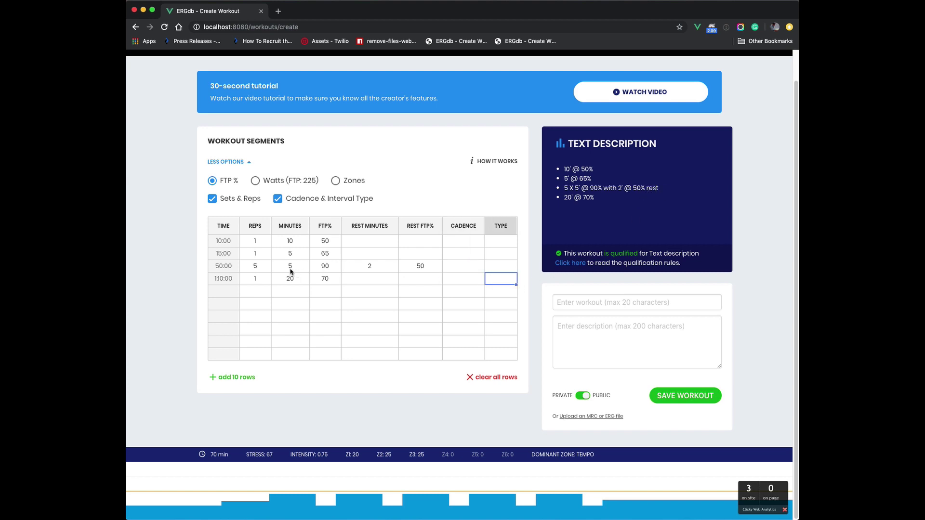
drag(264, 267, 414, 261)
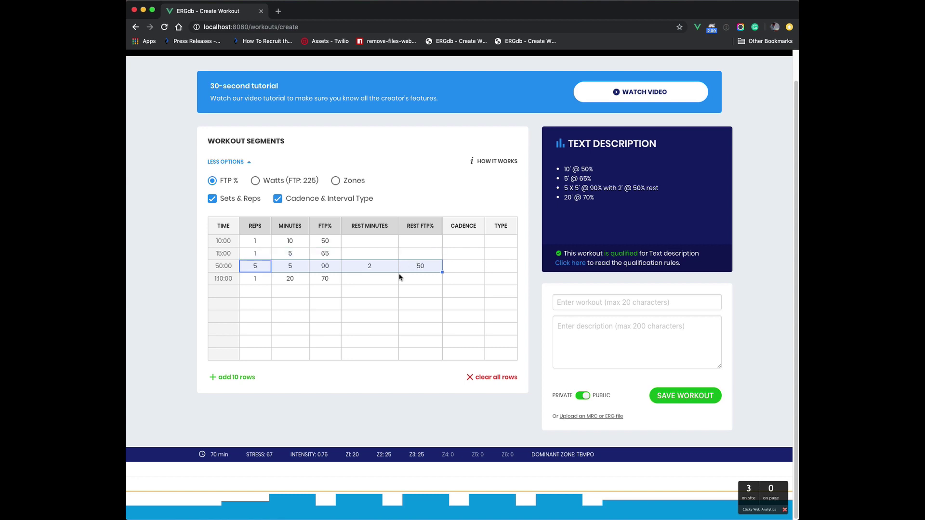
click(402, 278)
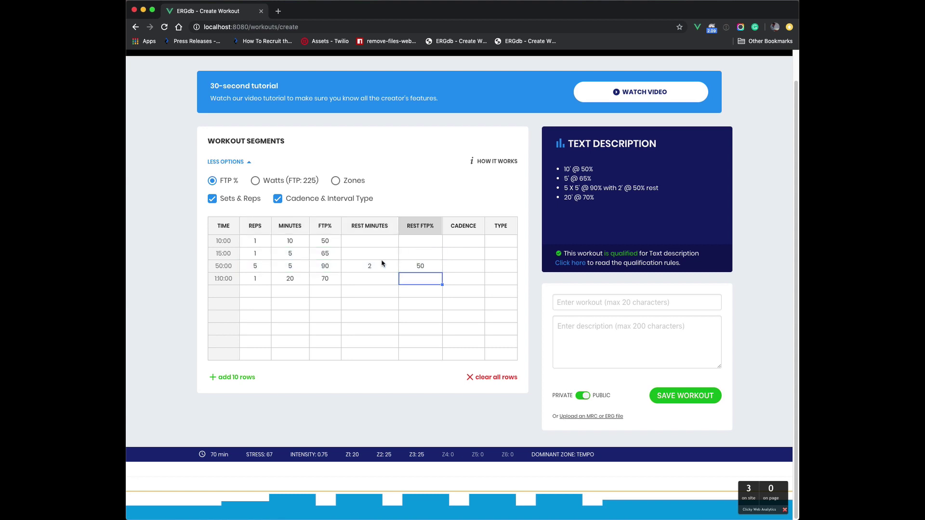
click(213, 201)
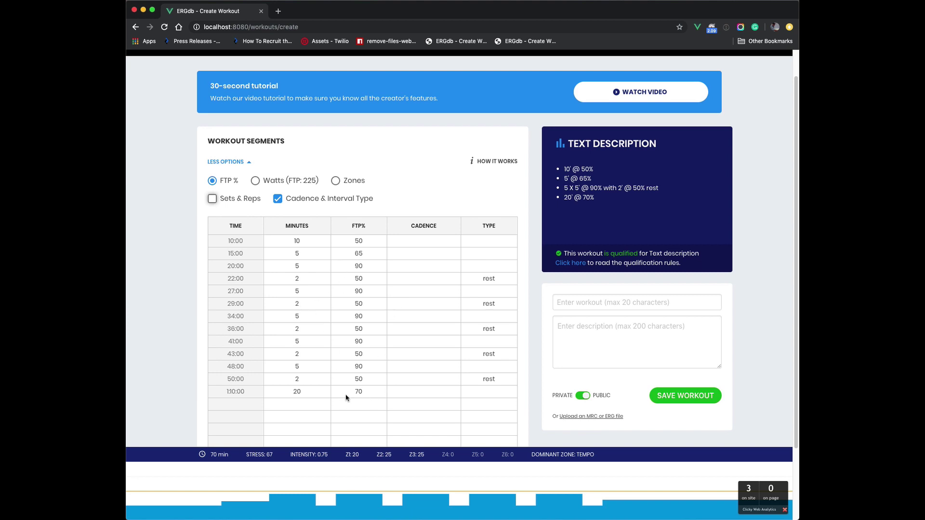
click(213, 199)
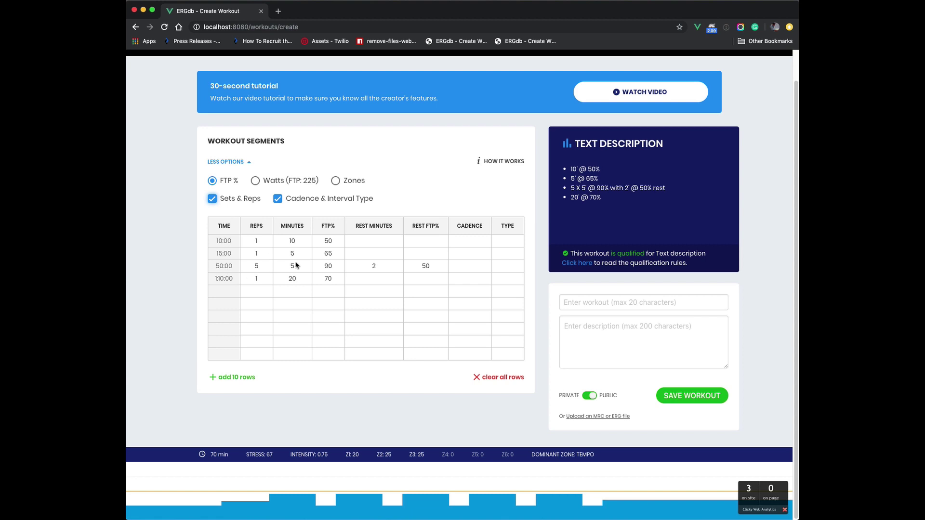
drag(259, 266, 418, 268)
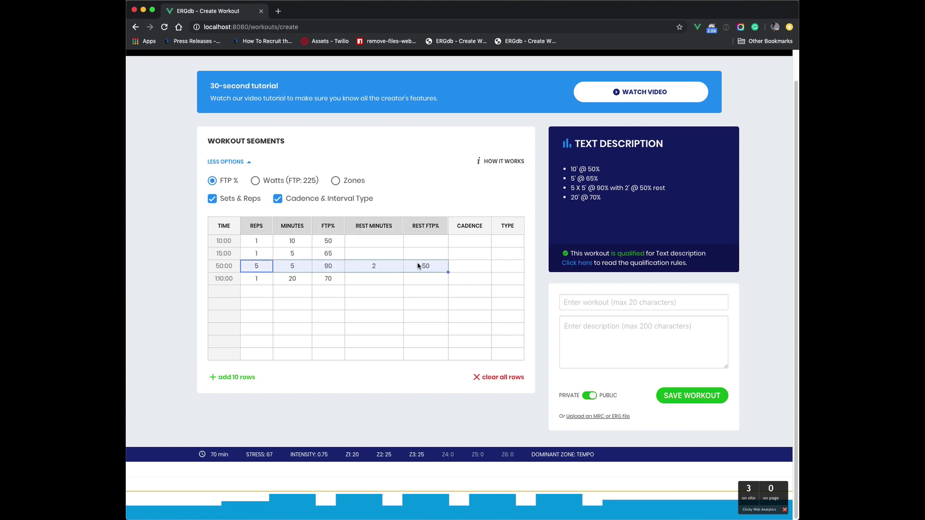
click(334, 292)
drag(263, 268, 419, 267)
Step: Switch workout targets to Watts (FTP 225), e.g. 5 X 5' @ 203W with 113W rest
click(255, 181)
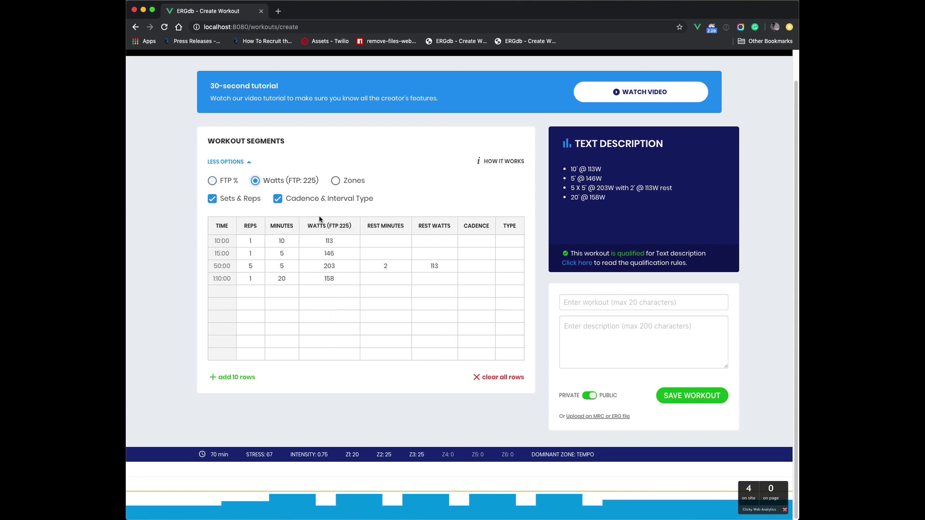
click(332, 241)
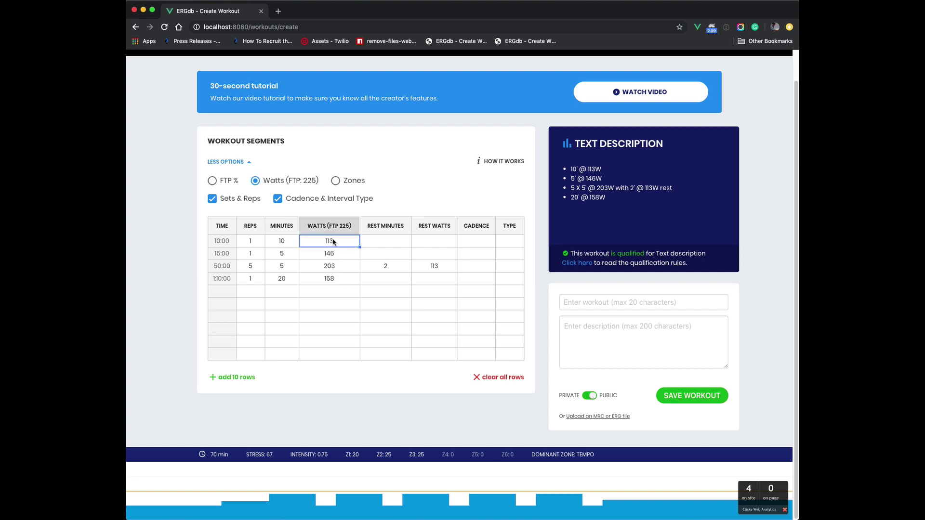
Step: Switch workout targets to Zones: 10' @ Z1, 5' @ Z2, 5 X 5' @ Z3, 20' @ Z2
click(335, 181)
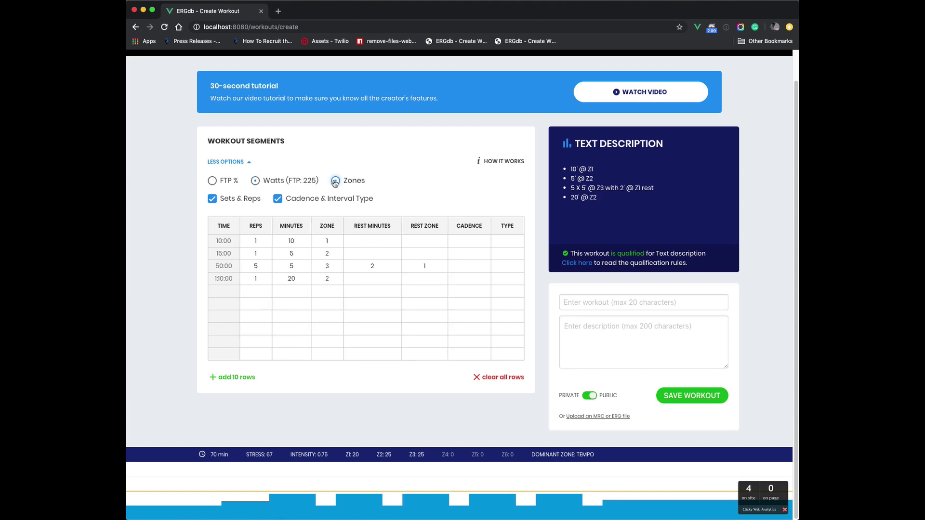
click(330, 244)
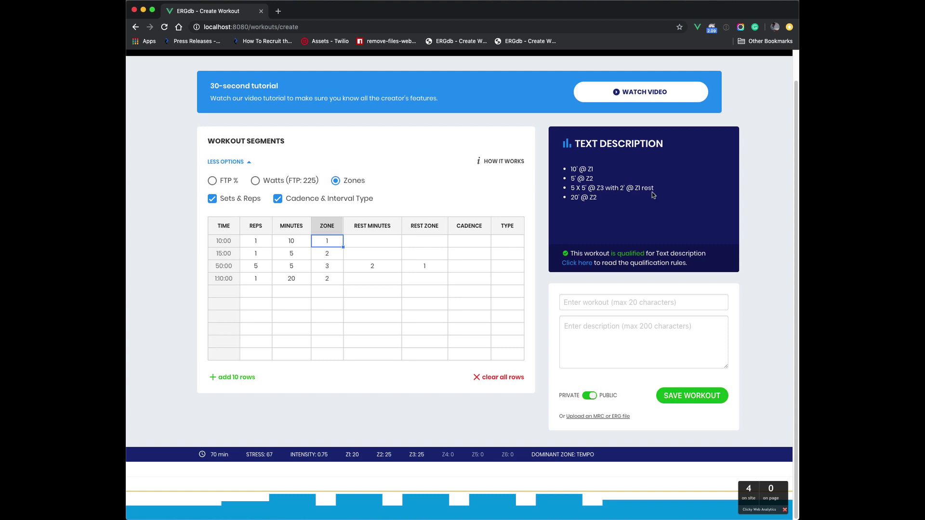
click(378, 292)
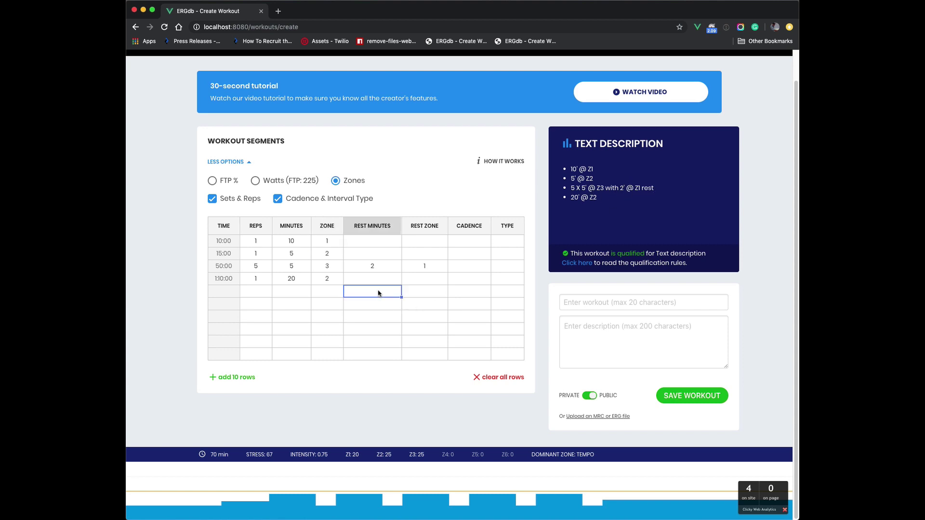